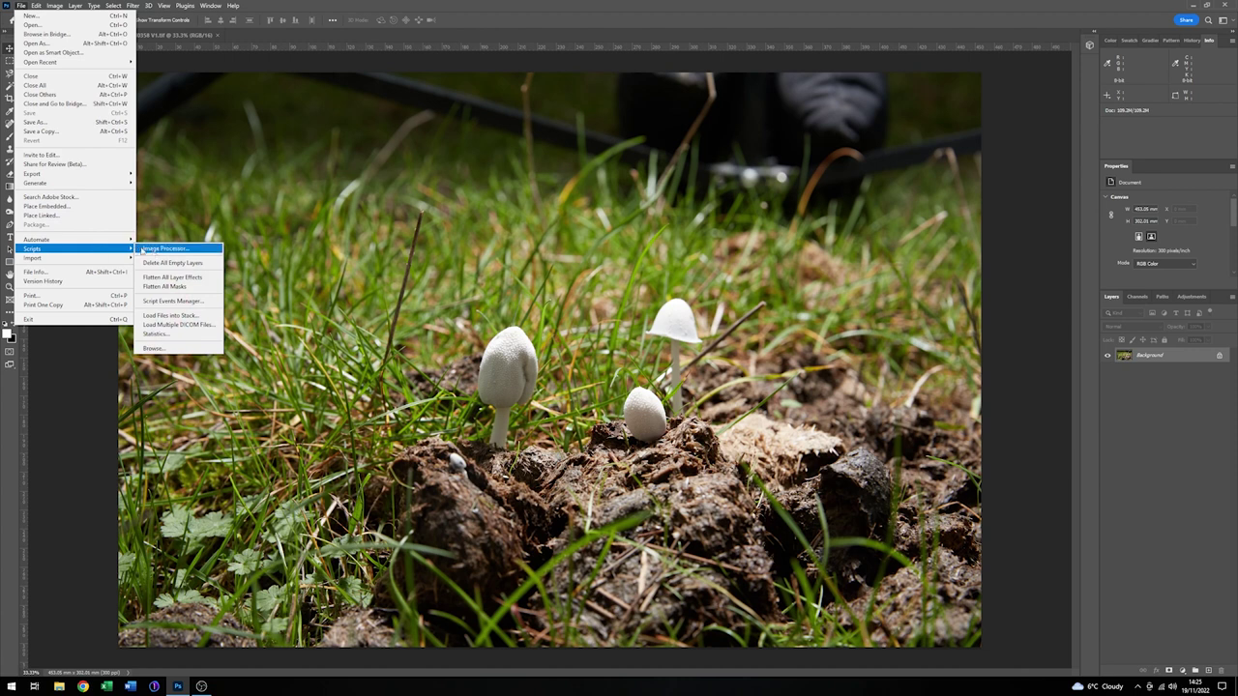
# Step: Load the two open TIFF photos as layers into one stack, with automatic alignment of the source images
pyautogui.click(169, 316)
pyautogui.click(657, 344)
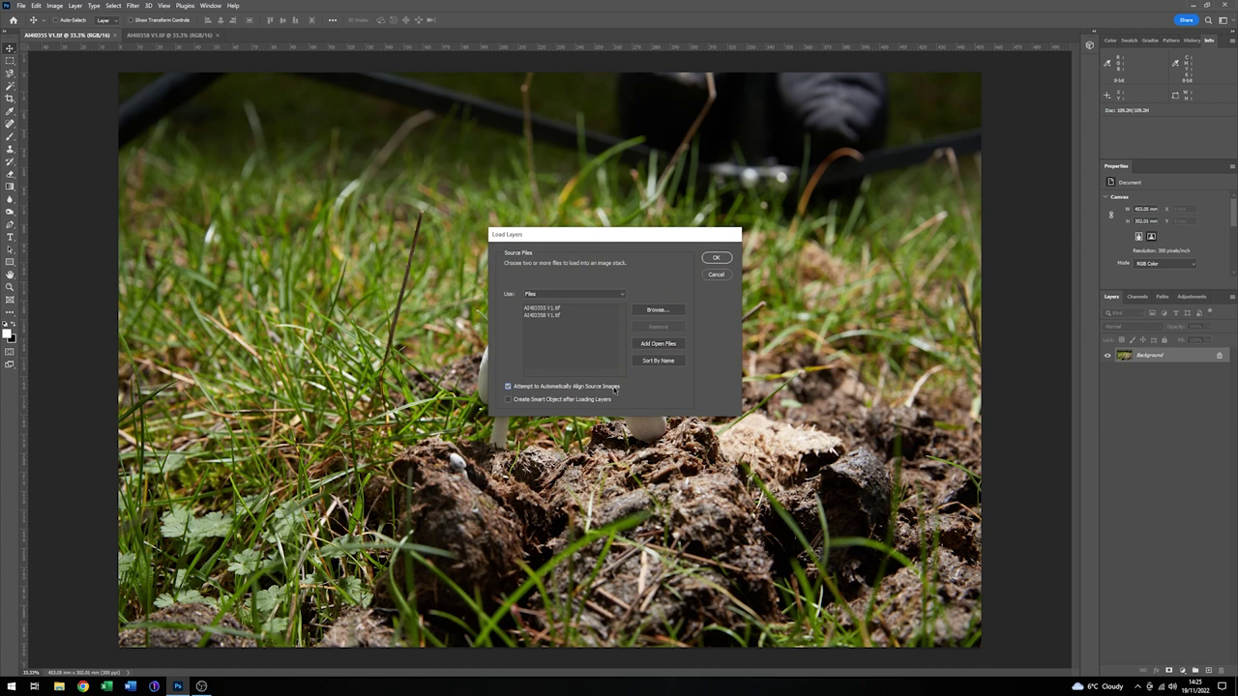
pyautogui.click(717, 259)
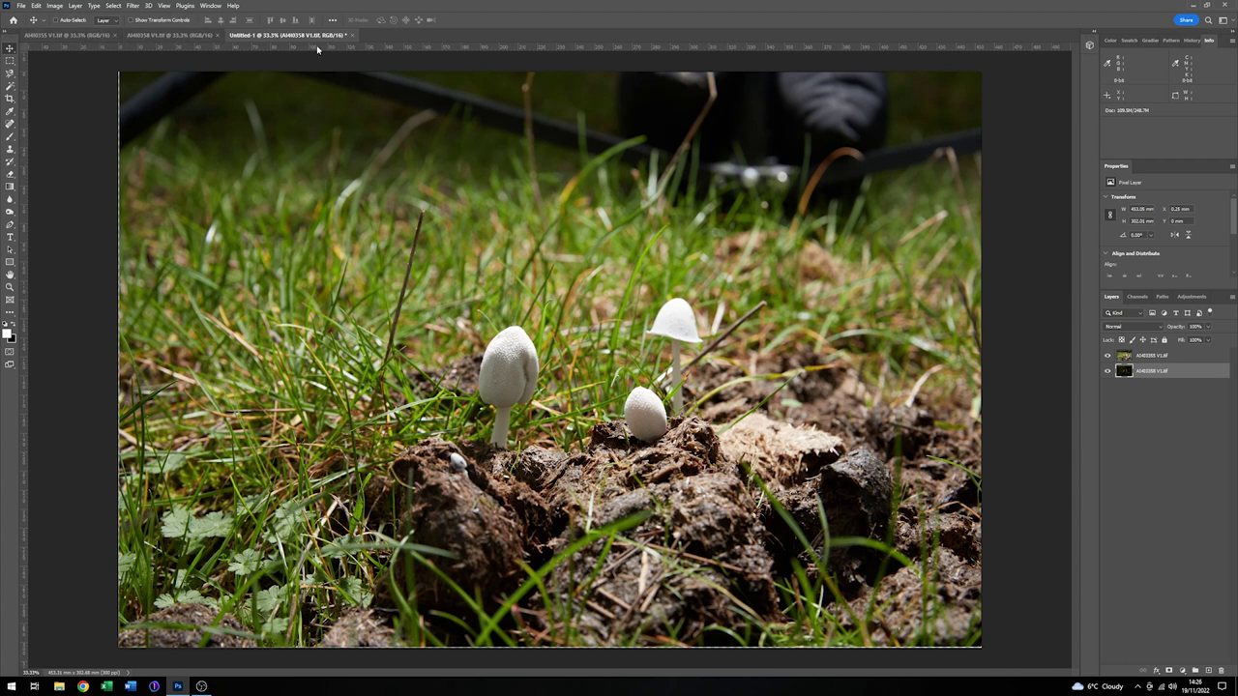
# Step: Add a layer mask to the brighter upper photo layer and invert it to hide that exposure
pyautogui.click(1179, 356)
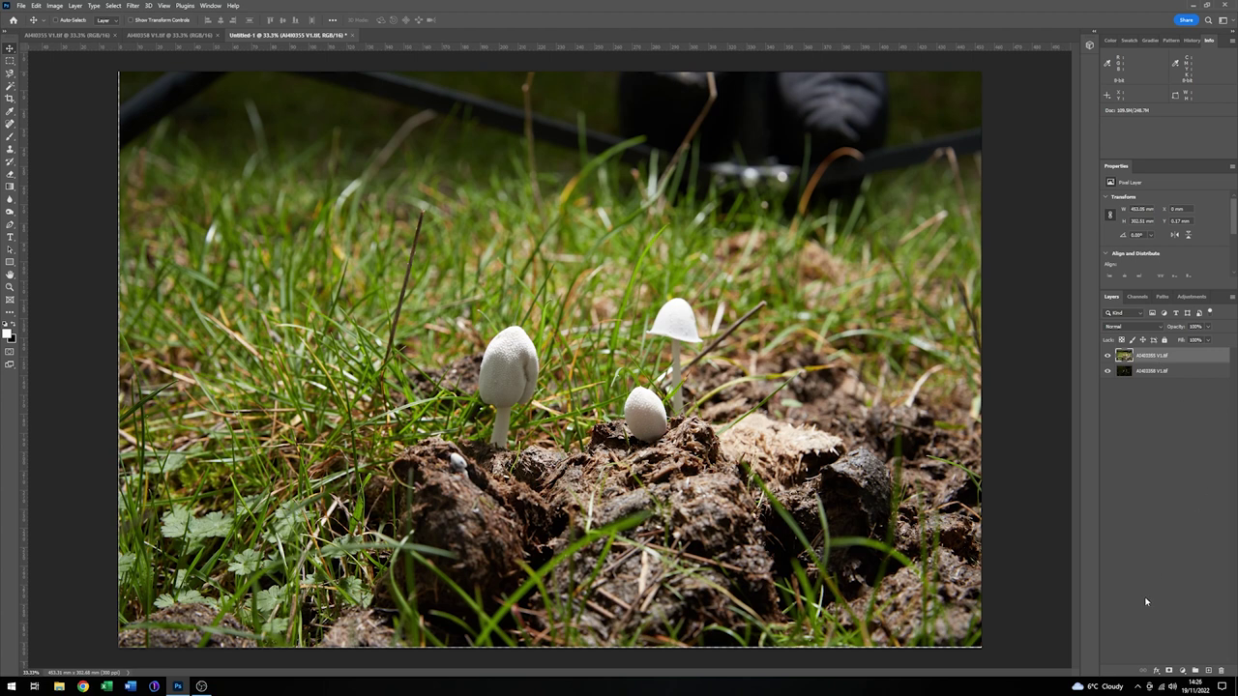
pyautogui.click(1169, 672)
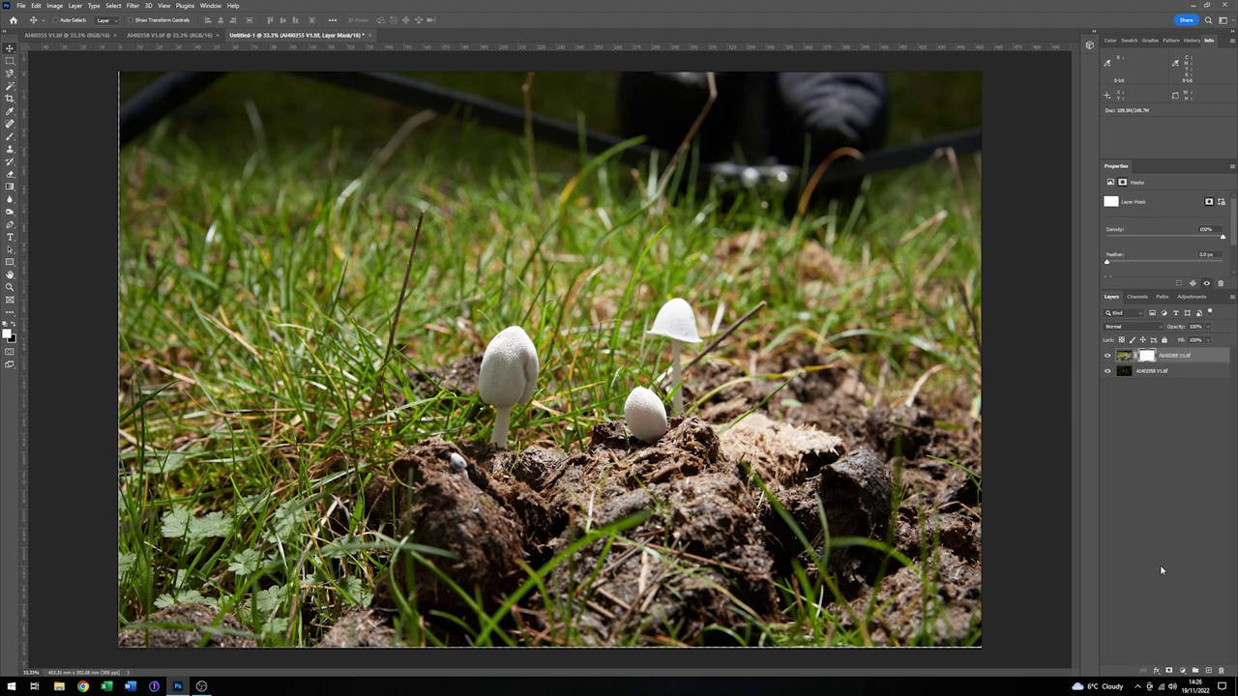
pyautogui.moveTo(1233, 209); pyautogui.dragTo(1234, 247)
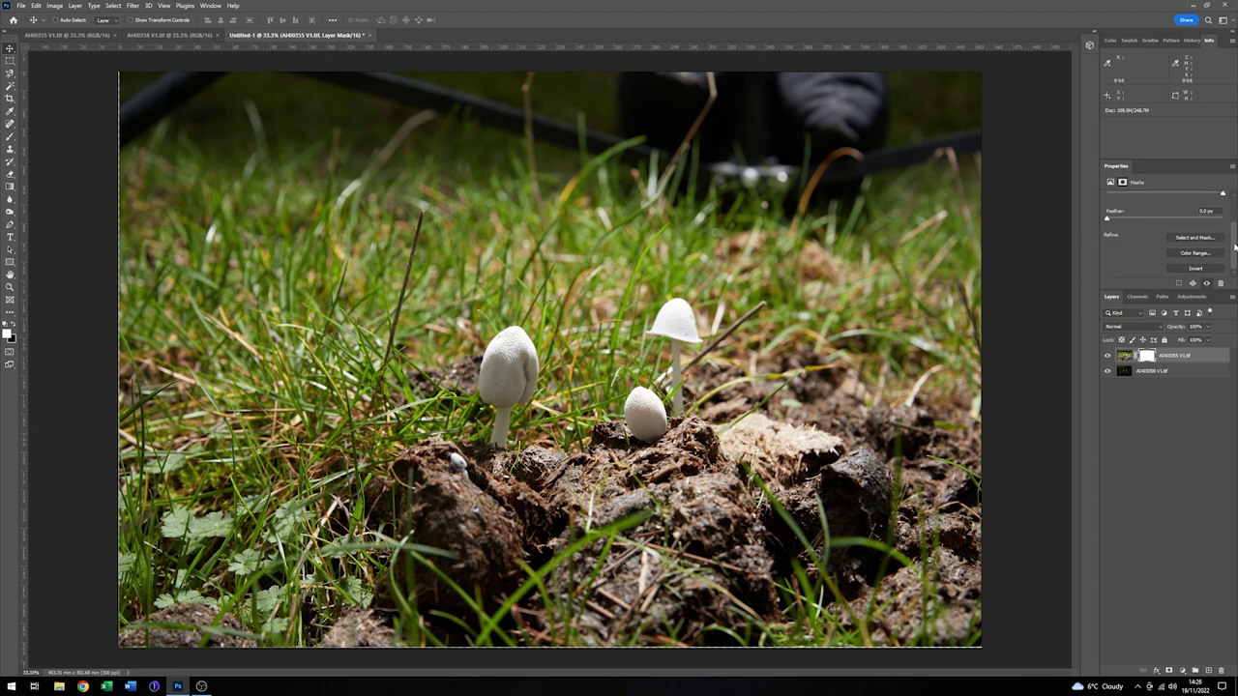
pyautogui.click(1194, 270)
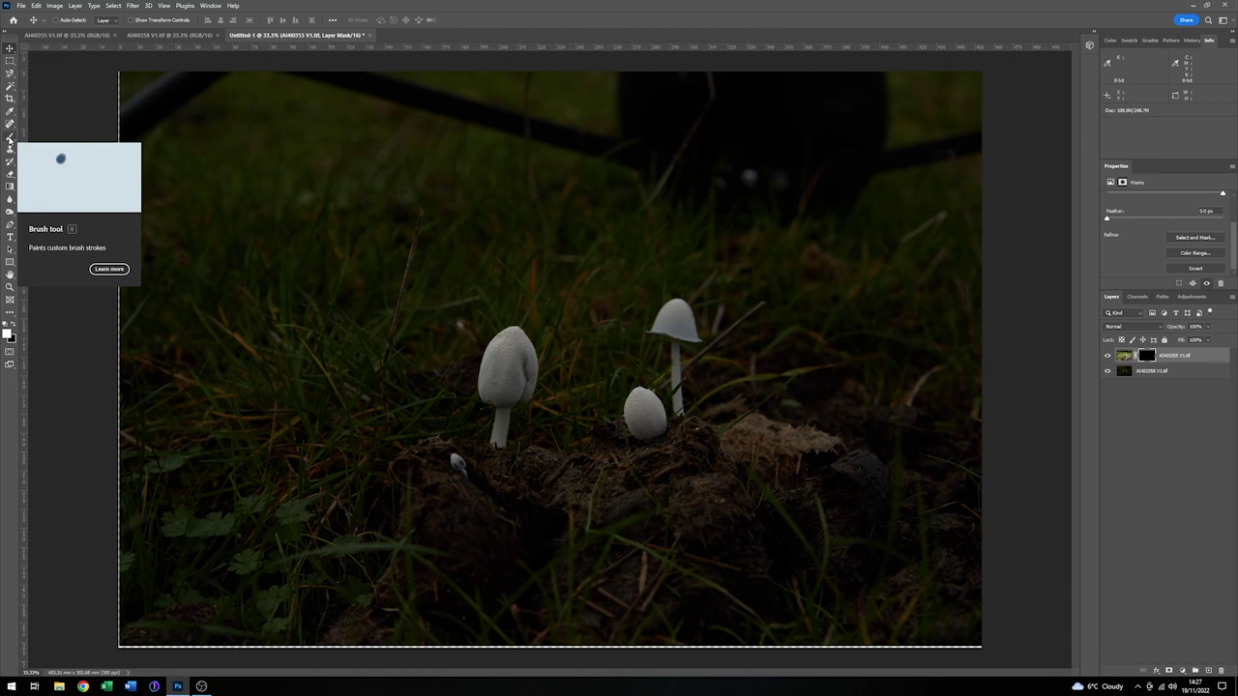
# Step: Set up a soft Brush at about 20% opacity, about 1800 px in size, with 0% hardness
pyautogui.click(9, 137)
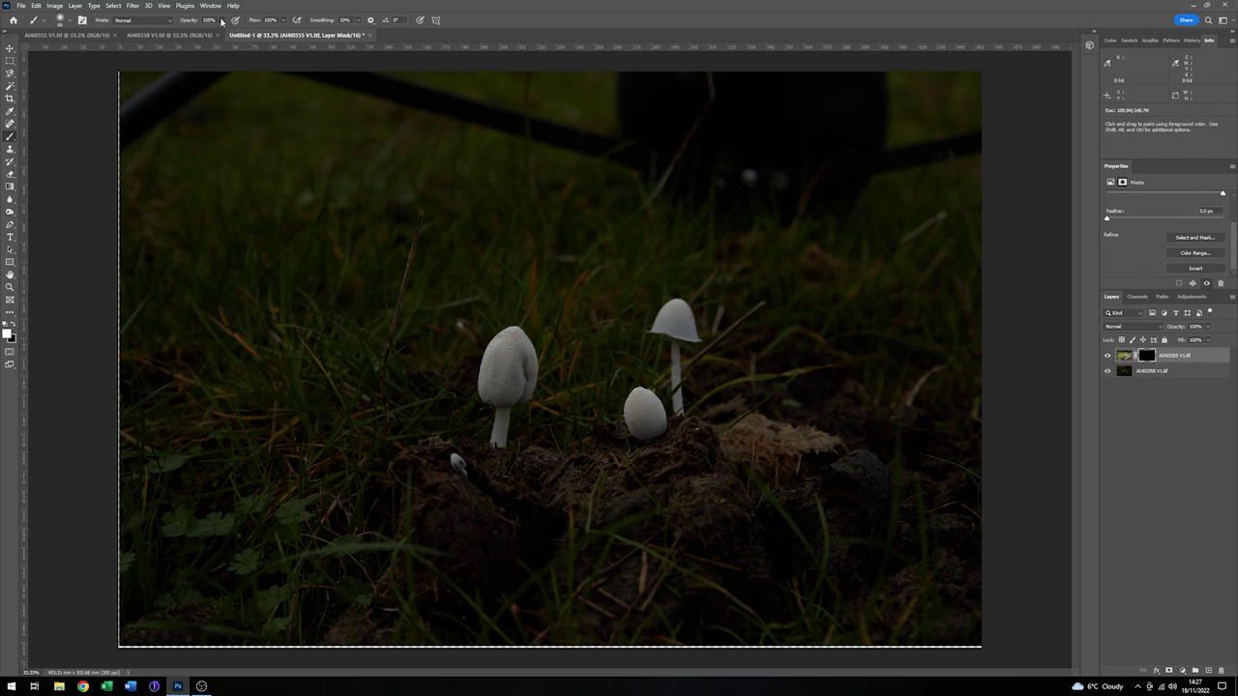
pyautogui.moveTo(221, 34); pyautogui.dragTo(203, 29)
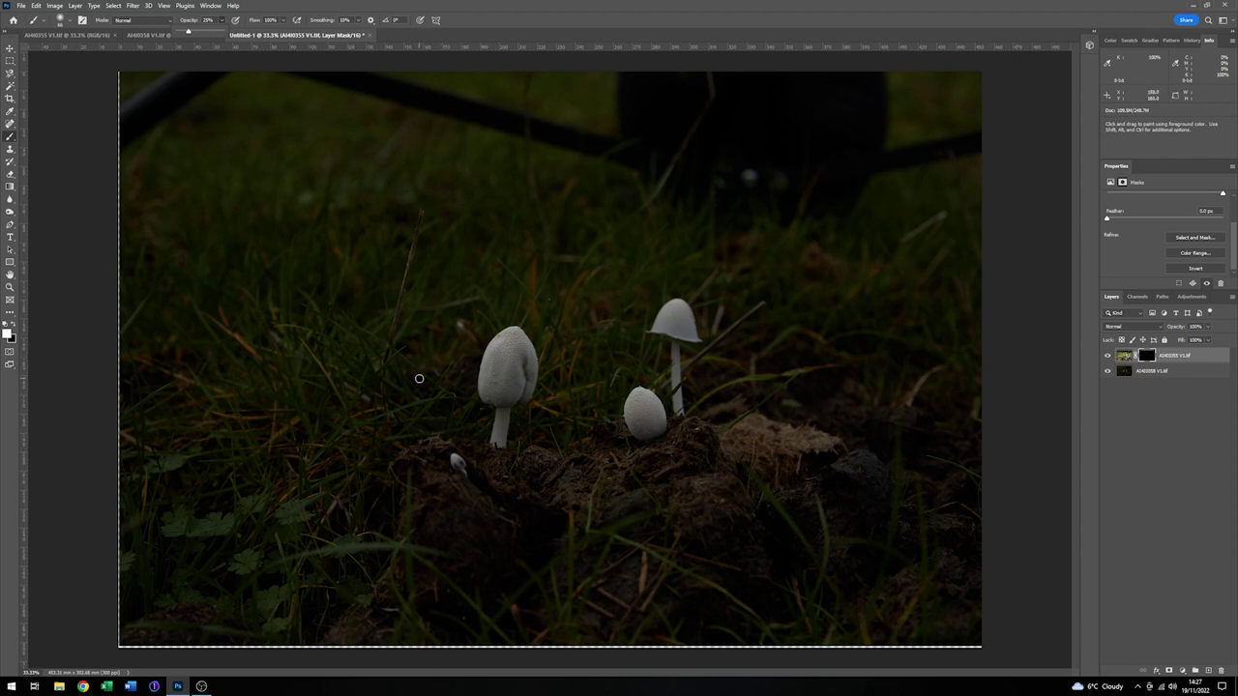
pyautogui.rightClick(376, 367)
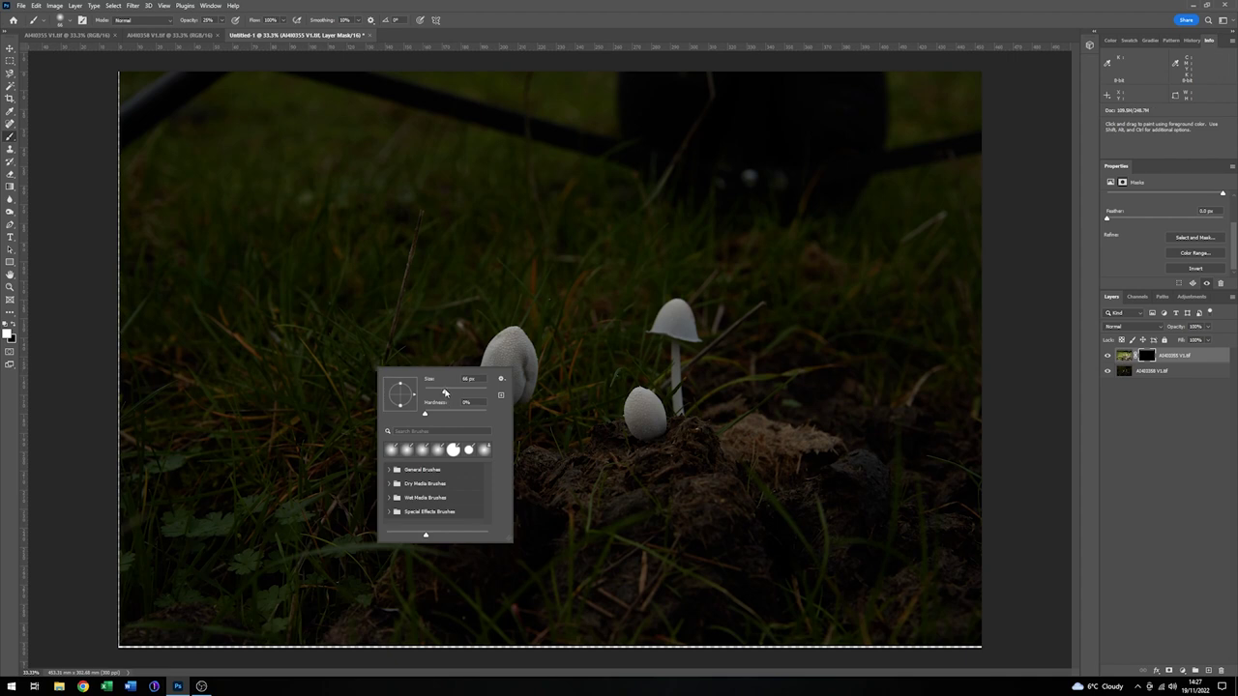
pyautogui.moveTo(446, 392); pyautogui.dragTo(482, 392)
pyautogui.moveTo(480, 392); pyautogui.dragTo(483, 392)
pyautogui.click(418, 414)
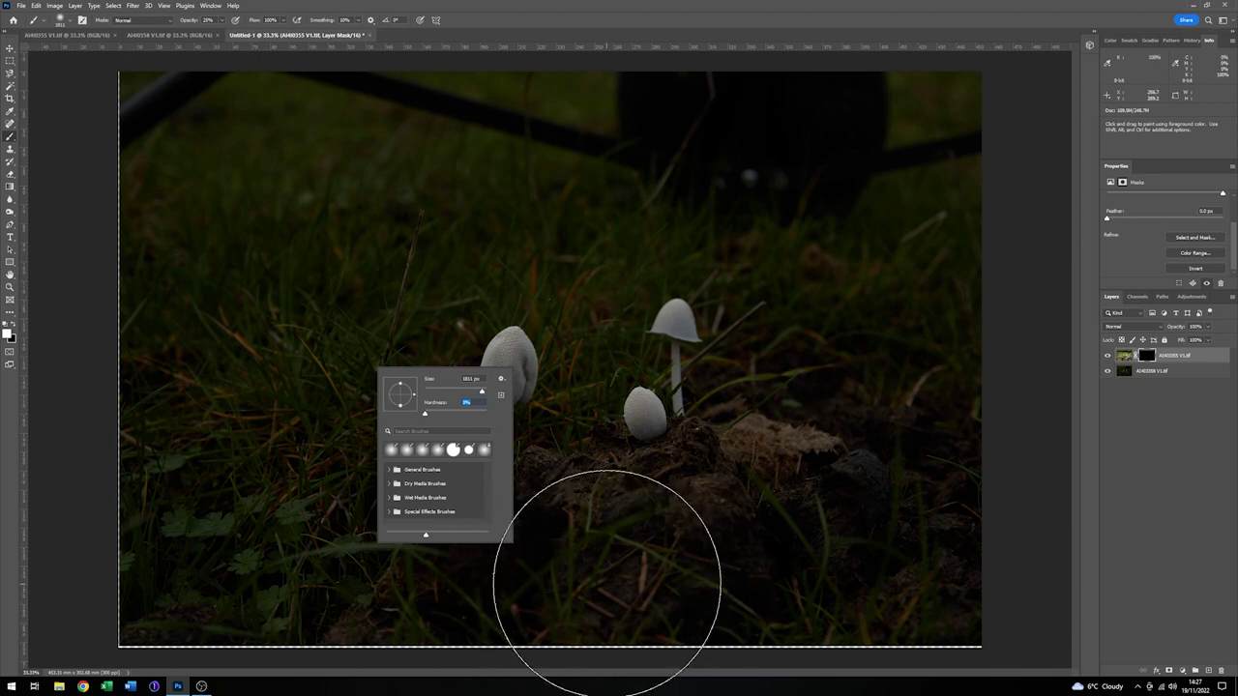
# Step: Paint white on the mask over the soil mound and foreground grass, and partly tone it back with black
pyautogui.click(611, 556)
pyautogui.moveTo(577, 578)
pyautogui.mouseDown()
pyautogui.moveTo(483, 586)
pyautogui.moveTo(470, 570)
pyautogui.moveTo(443, 577)
pyautogui.moveTo(442, 559)
pyautogui.moveTo(426, 564)
pyautogui.moveTo(489, 550)
pyautogui.moveTo(646, 567)
pyautogui.moveTo(741, 551)
pyautogui.moveTo(765, 528)
pyautogui.moveTo(759, 543)
pyautogui.moveTo(921, 544)
pyautogui.moveTo(845, 564)
pyautogui.moveTo(610, 571)
pyautogui.moveTo(588, 547)
pyautogui.moveTo(636, 568)
pyautogui.moveTo(451, 539)
pyautogui.moveTo(608, 521)
pyautogui.moveTo(716, 544)
pyautogui.moveTo(638, 520)
pyautogui.moveTo(415, 519)
pyautogui.mouseUp()
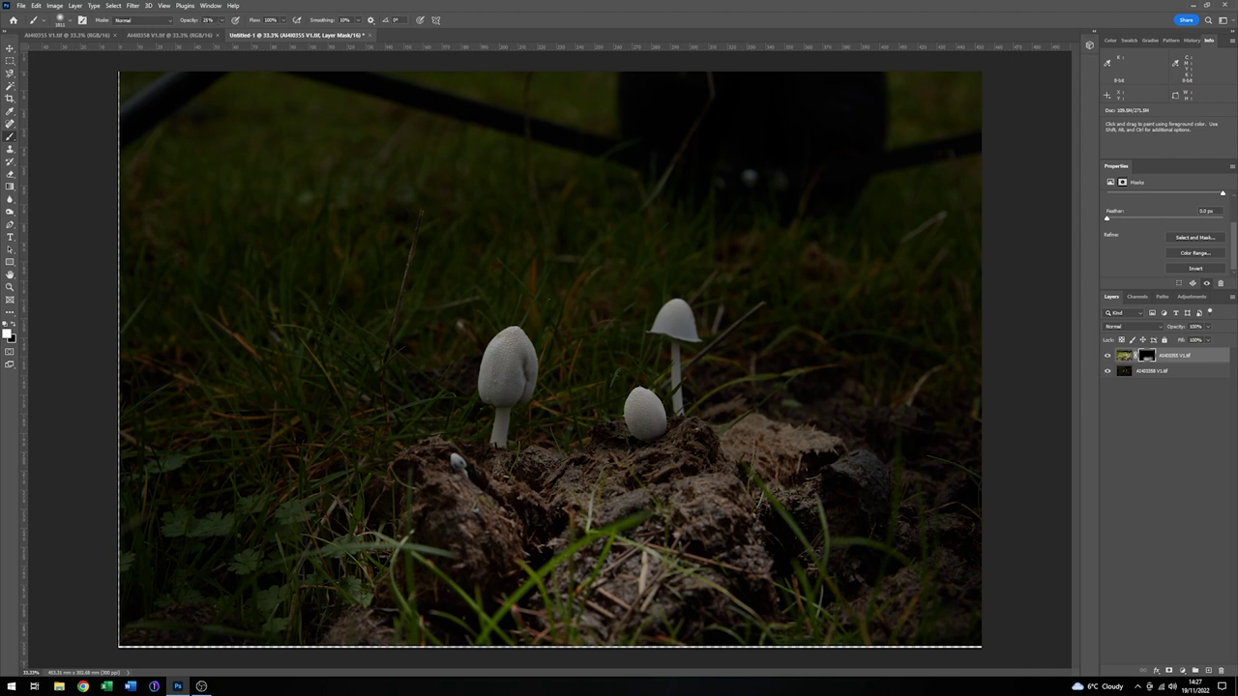
pyautogui.moveTo(625, 528)
pyautogui.mouseDown()
pyautogui.moveTo(572, 517)
pyautogui.moveTo(635, 567)
pyautogui.moveTo(494, 535)
pyautogui.moveTo(613, 551)
pyautogui.moveTo(555, 553)
pyautogui.moveTo(634, 565)
pyautogui.mouseUp()
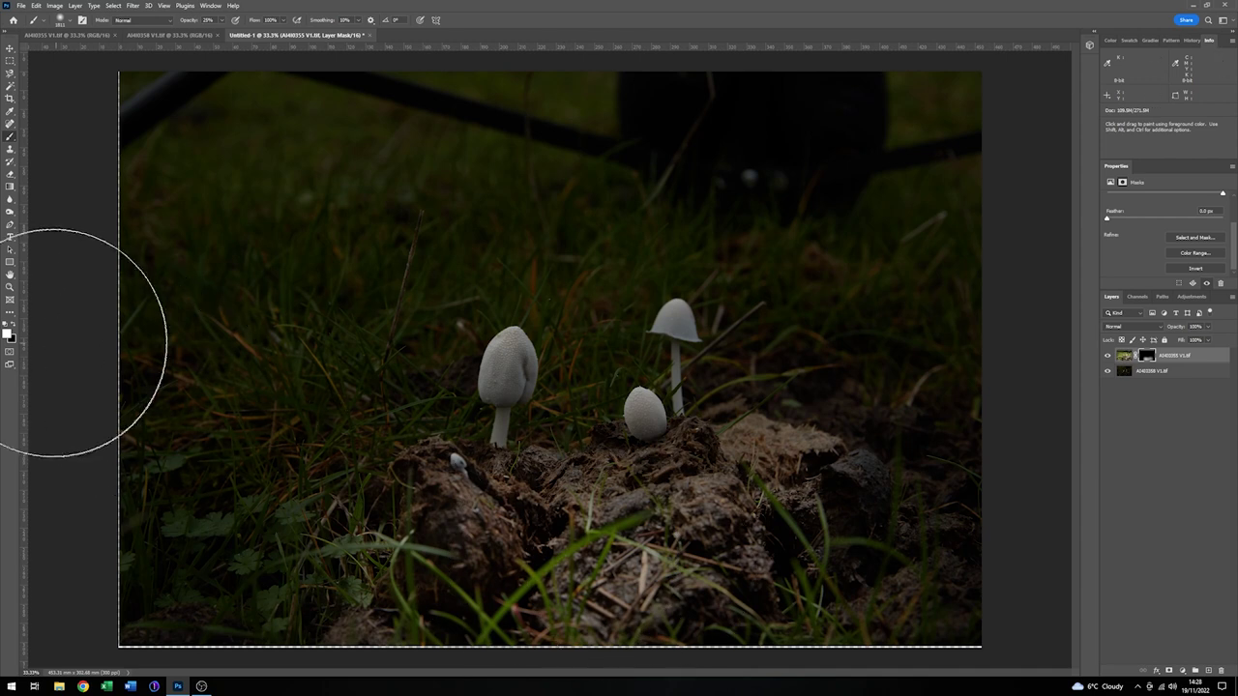
pyautogui.click(12, 326)
pyautogui.moveTo(583, 622)
pyautogui.mouseDown()
pyautogui.moveTo(674, 621)
pyautogui.moveTo(516, 645)
pyautogui.moveTo(703, 614)
pyautogui.moveTo(414, 638)
pyautogui.moveTo(544, 637)
pyautogui.moveTo(352, 601)
pyautogui.moveTo(592, 617)
pyautogui.moveTo(930, 584)
pyautogui.moveTo(478, 577)
pyautogui.moveTo(561, 539)
pyautogui.moveTo(674, 553)
pyautogui.moveTo(566, 489)
pyautogui.moveTo(684, 463)
pyautogui.moveTo(551, 484)
pyautogui.mouseUp()
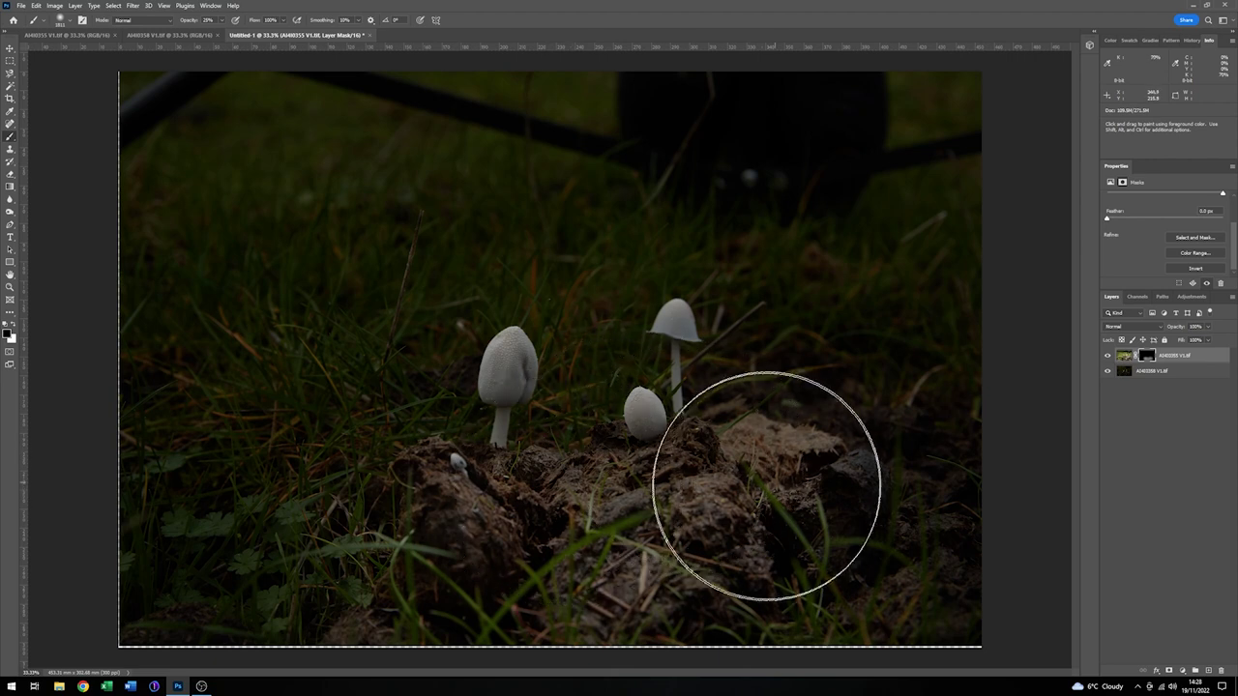
# Step: Reduce the brush to about 495 px and brighten the upper soil mound by painting white on the mask
pyautogui.rightClick(593, 494)
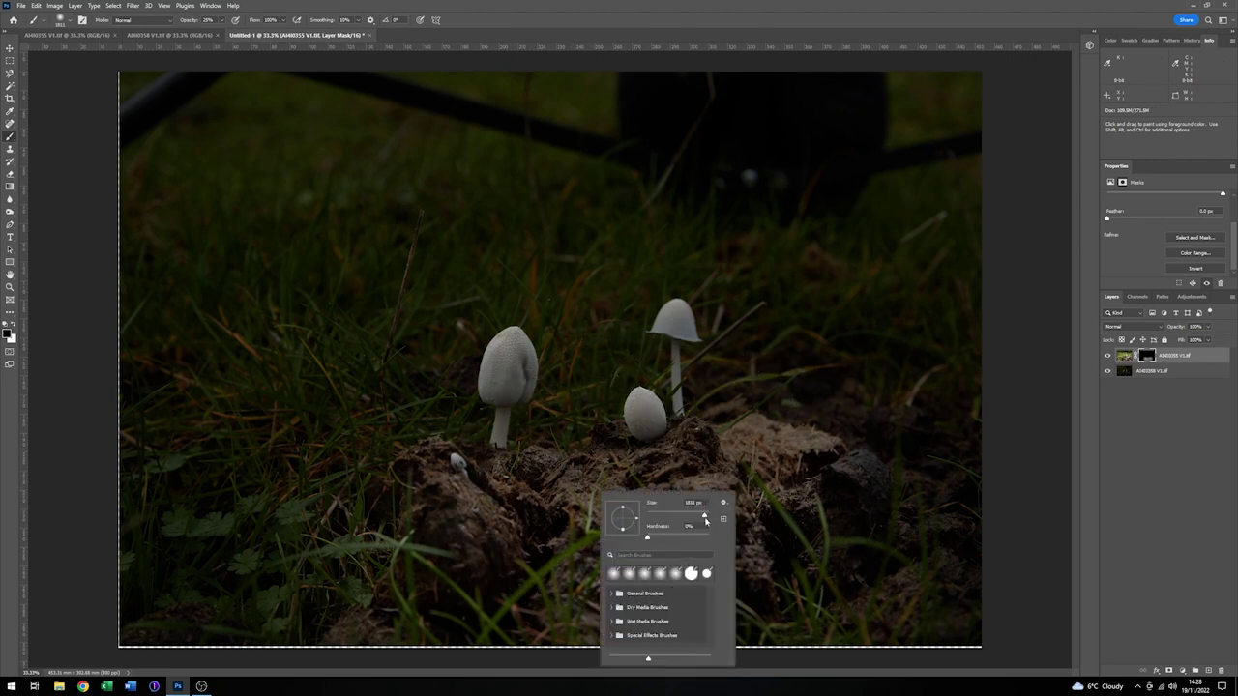
pyautogui.moveTo(705, 518); pyautogui.dragTo(704, 518)
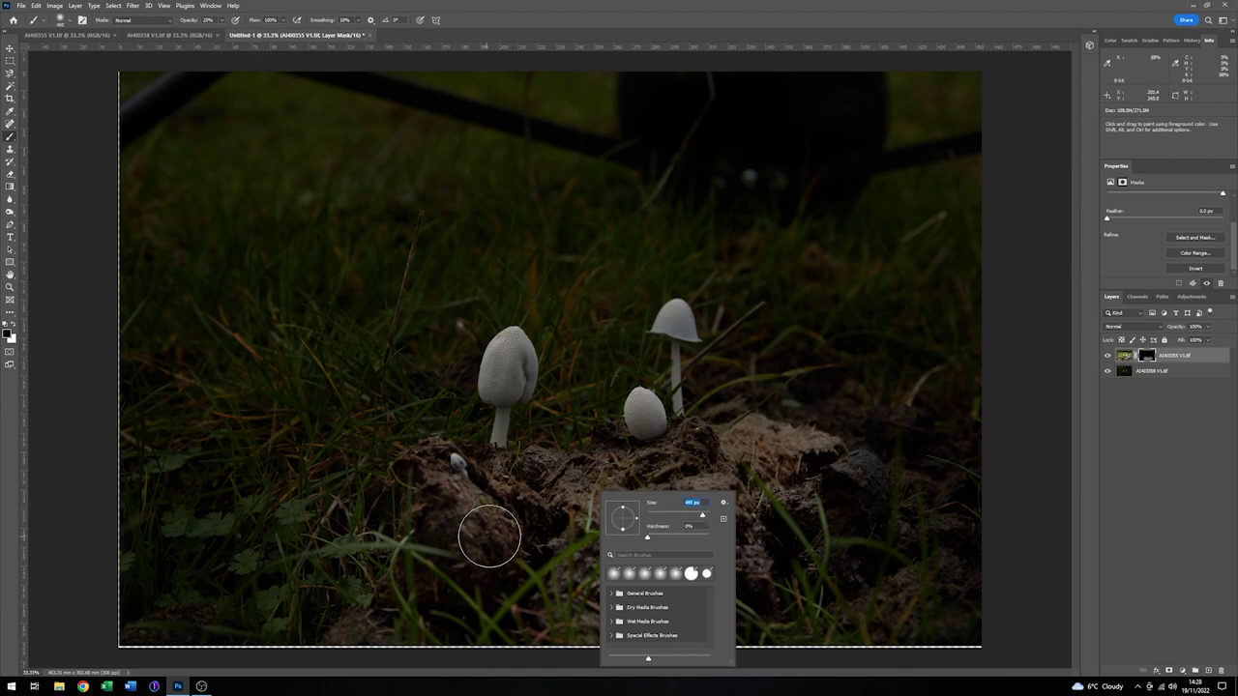
pyautogui.press('Return')
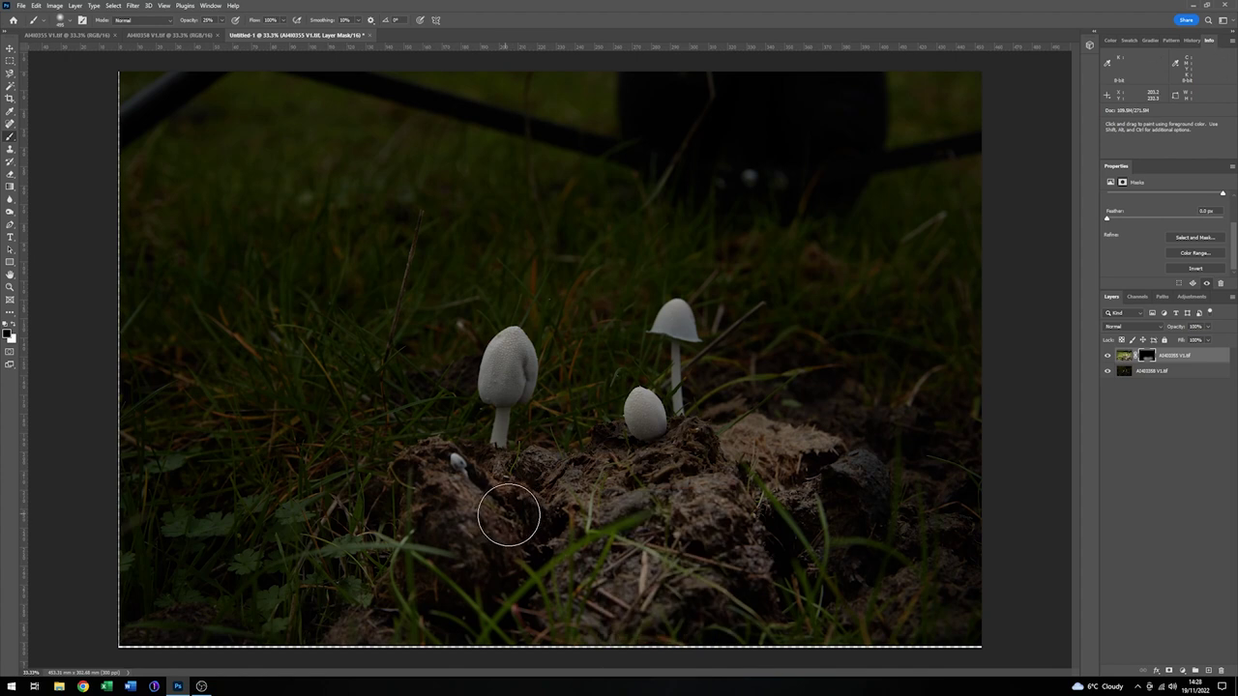
pyautogui.click(12, 327)
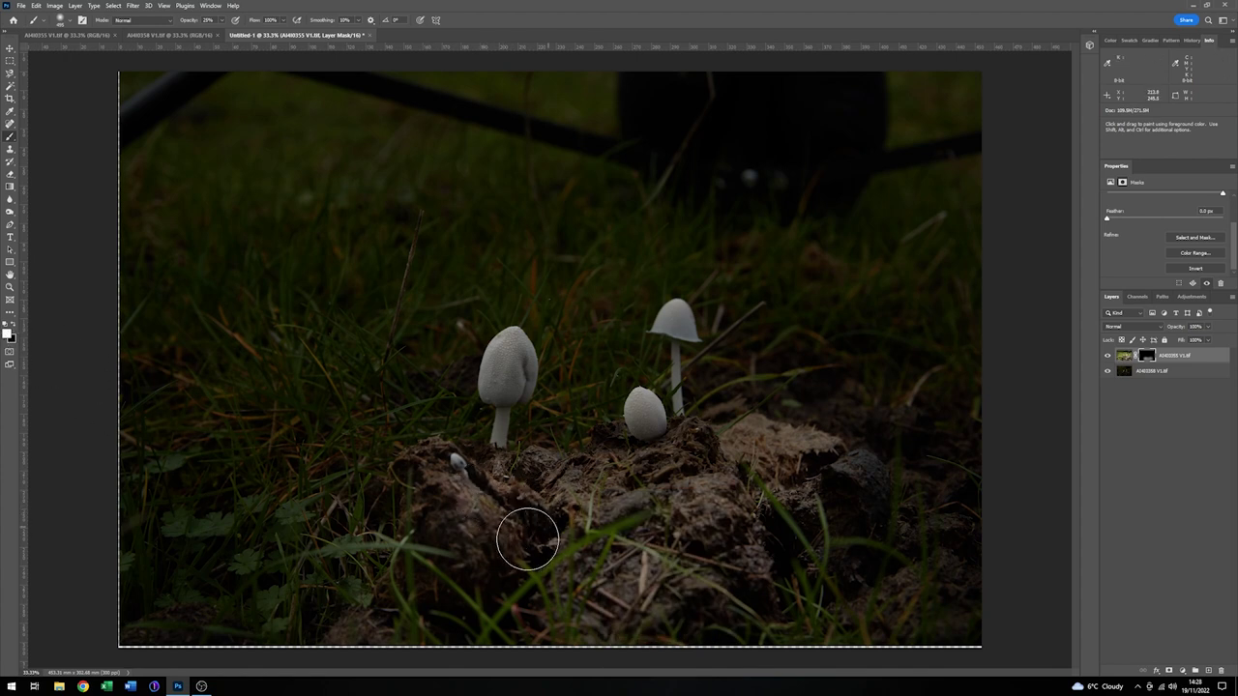
pyautogui.moveTo(481, 487)
pyautogui.mouseDown()
pyautogui.moveTo(433, 468)
pyautogui.moveTo(487, 528)
pyautogui.moveTo(471, 477)
pyautogui.moveTo(521, 486)
pyautogui.moveTo(615, 472)
pyautogui.moveTo(610, 481)
pyautogui.moveTo(600, 453)
pyautogui.moveTo(648, 456)
pyautogui.moveTo(638, 445)
pyautogui.moveTo(715, 464)
pyautogui.moveTo(765, 452)
pyautogui.moveTo(850, 485)
pyautogui.moveTo(840, 474)
pyautogui.moveTo(703, 508)
pyautogui.moveTo(815, 495)
pyautogui.moveTo(679, 508)
pyautogui.moveTo(726, 471)
pyautogui.moveTo(672, 490)
pyautogui.moveTo(687, 456)
pyautogui.moveTo(625, 482)
pyautogui.moveTo(649, 457)
pyautogui.moveTo(617, 454)
pyautogui.moveTo(611, 505)
pyautogui.moveTo(669, 506)
pyautogui.moveTo(595, 538)
pyautogui.moveTo(698, 513)
pyautogui.moveTo(612, 572)
pyautogui.moveTo(831, 475)
pyautogui.moveTo(527, 510)
pyautogui.moveTo(560, 511)
pyautogui.moveTo(490, 489)
pyautogui.moveTo(596, 488)
pyautogui.moveTo(429, 471)
pyautogui.moveTo(519, 486)
pyautogui.moveTo(474, 490)
pyautogui.moveTo(502, 512)
pyautogui.moveTo(493, 508)
pyautogui.moveTo(658, 488)
pyautogui.moveTo(619, 459)
pyautogui.moveTo(624, 449)
pyautogui.moveTo(759, 455)
pyautogui.moveTo(800, 472)
pyautogui.moveTo(643, 498)
pyautogui.moveTo(664, 506)
pyautogui.moveTo(634, 486)
pyautogui.mouseUp()
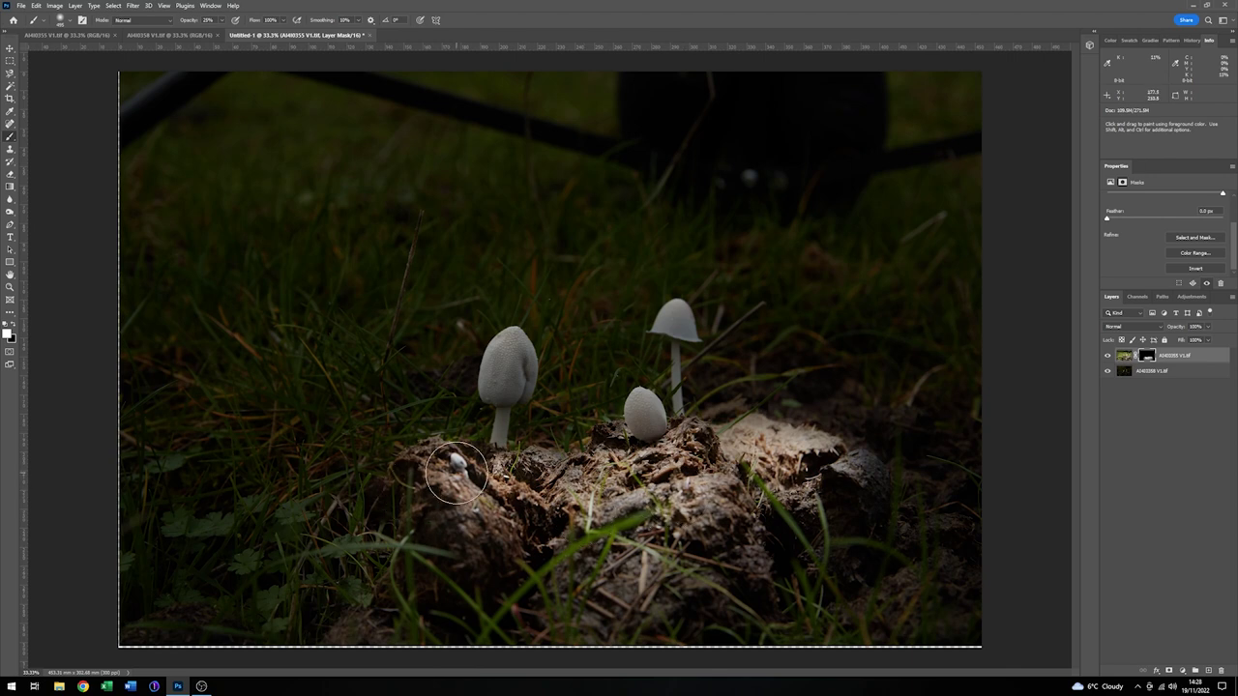
# Step: Set the brush opacity to 50% and shrink the brush to a small tip suited to the mushrooms
pyautogui.press('0')
pyautogui.click(9, 289)
pyautogui.click(514, 379)
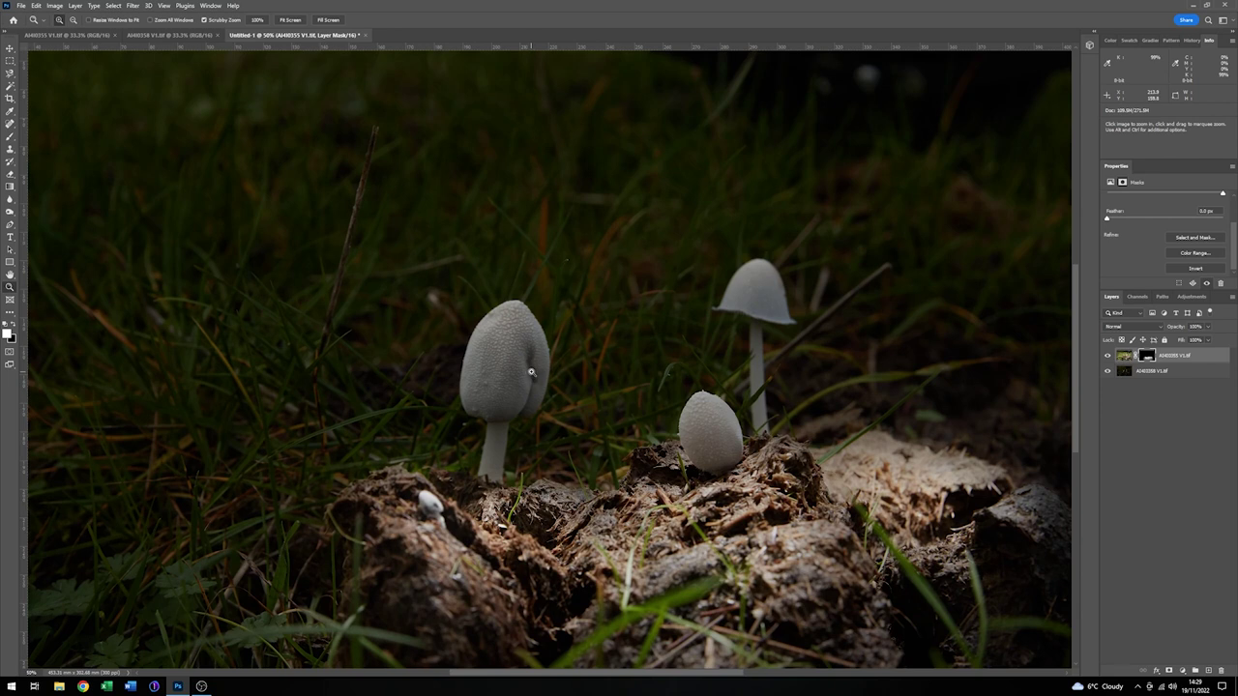
pyautogui.click(528, 376)
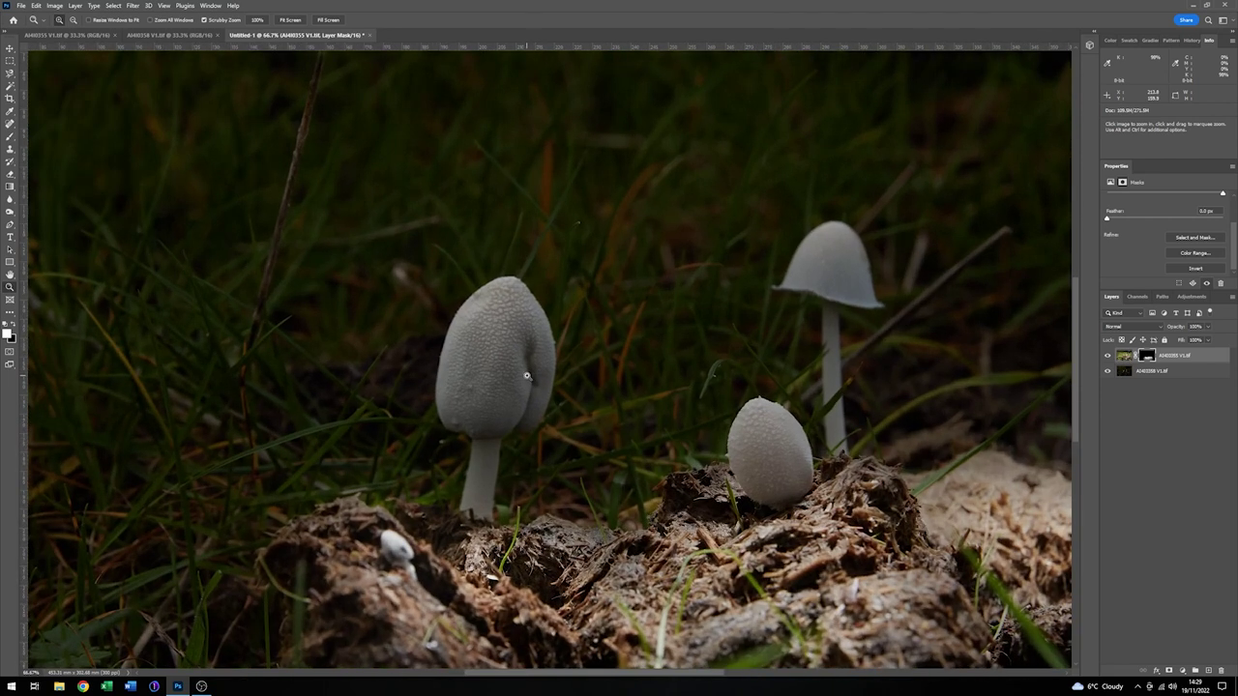
pyautogui.click(527, 376)
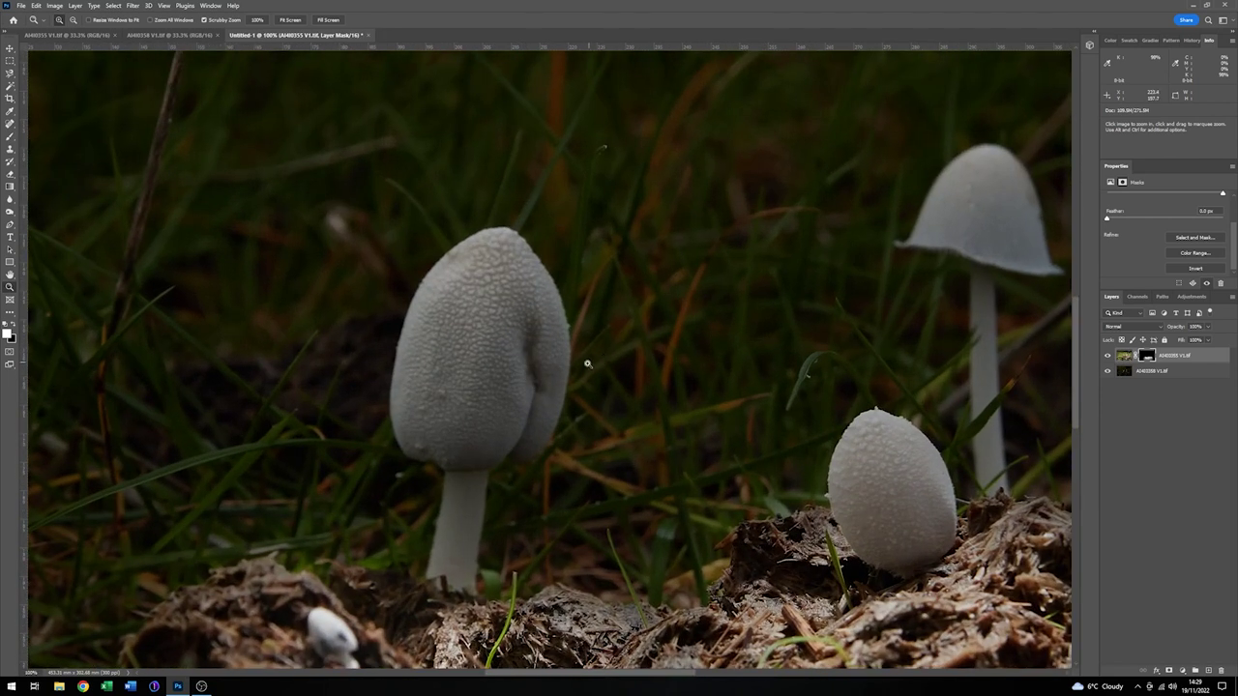
pyautogui.press('space')
pyautogui.moveTo(739, 348); pyautogui.dragTo(597, 367)
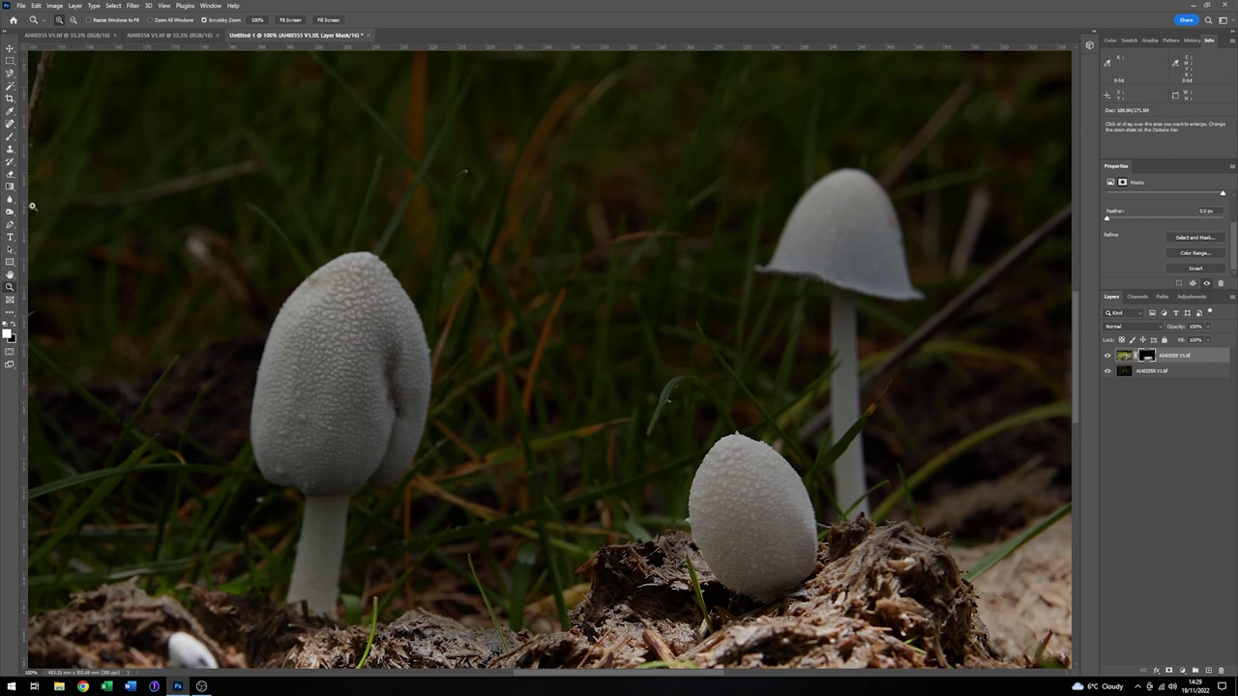
pyautogui.click(9, 139)
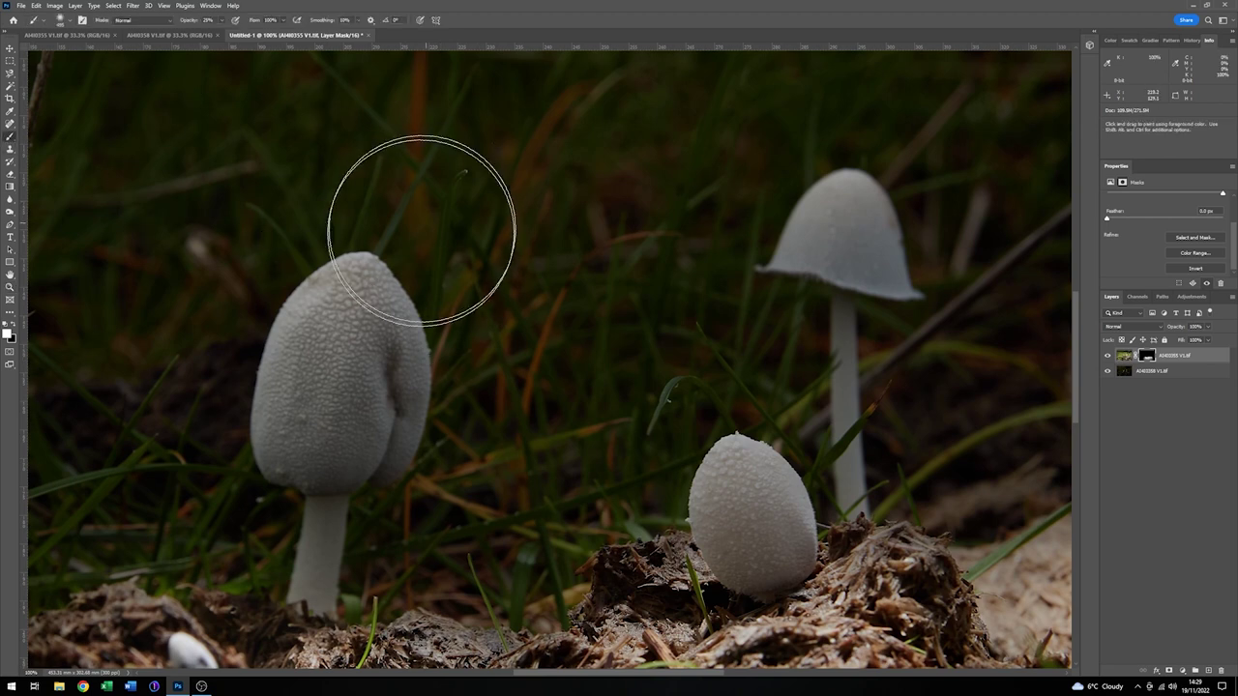
pyautogui.click(222, 22)
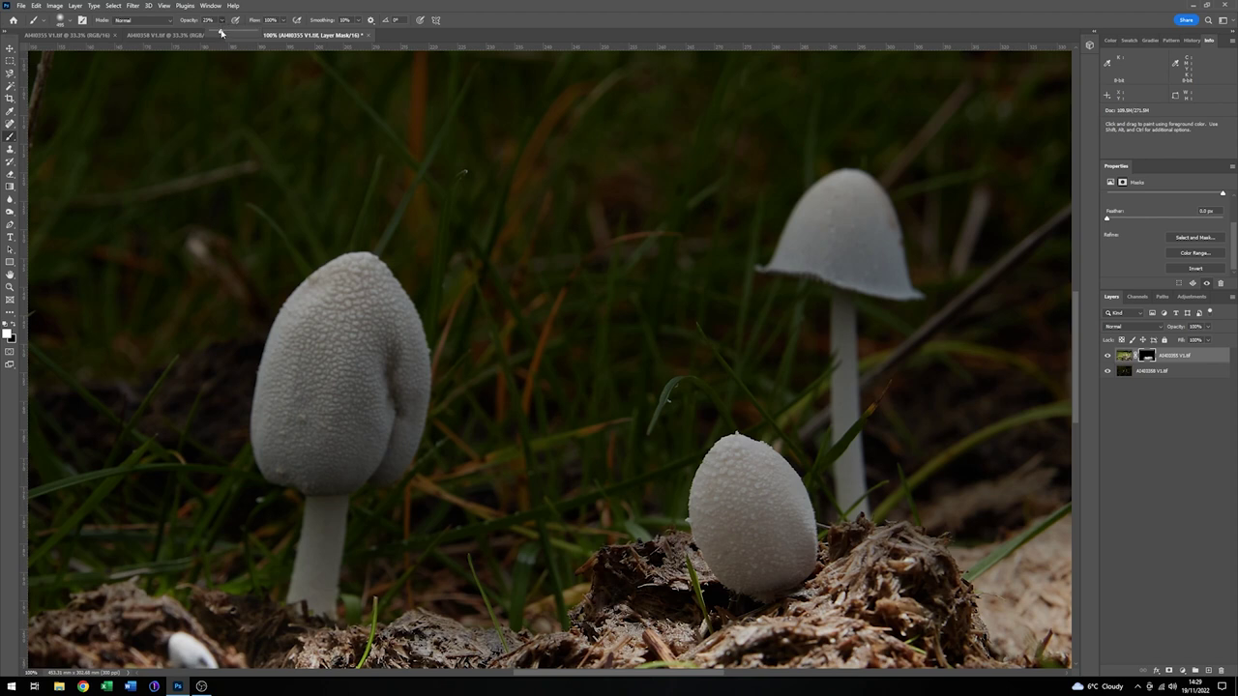
pyautogui.moveTo(233, 34); pyautogui.dragTo(205, 34)
pyautogui.rightClick(334, 415)
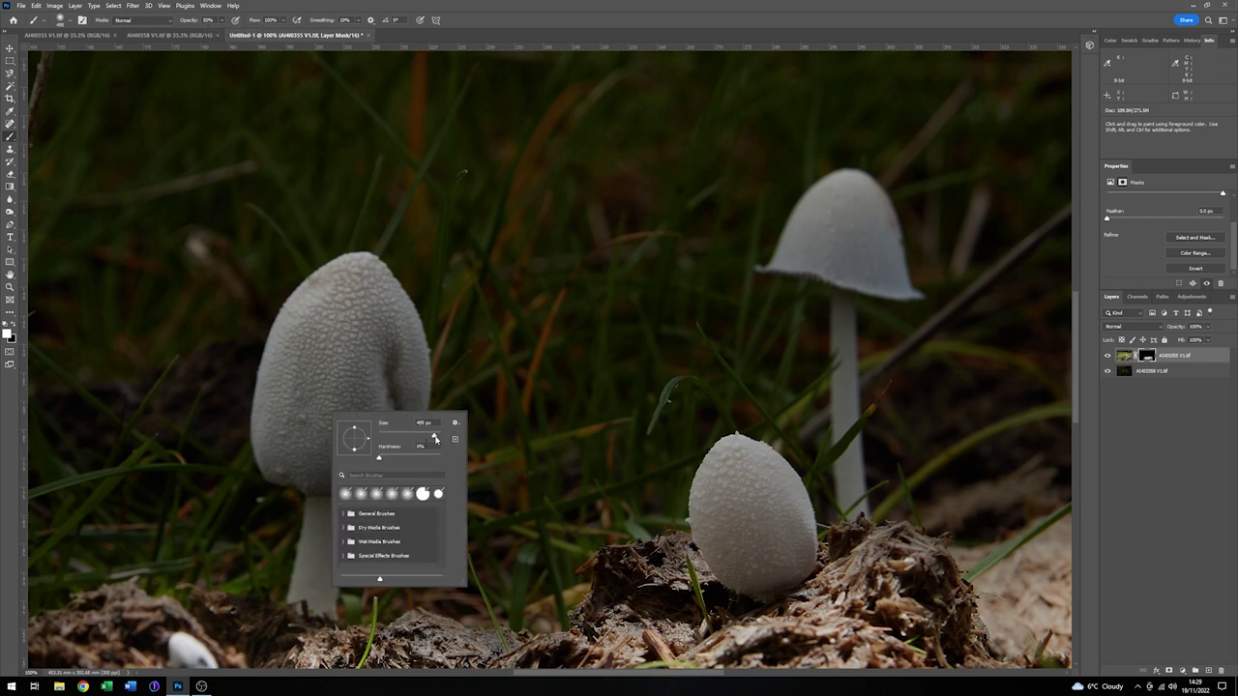
pyautogui.moveTo(392, 440); pyautogui.dragTo(390, 437)
pyautogui.click(408, 424)
# Step: Paint white on the mask over the caps and stems of the three mushrooms to brighten them
pyautogui.moveTo(354, 348)
pyautogui.mouseDown()
pyautogui.moveTo(353, 450)
pyautogui.moveTo(334, 436)
pyautogui.moveTo(302, 590)
pyautogui.moveTo(320, 587)
pyautogui.moveTo(321, 624)
pyautogui.moveTo(306, 608)
pyautogui.moveTo(326, 504)
pyautogui.moveTo(330, 556)
pyautogui.moveTo(366, 345)
pyautogui.moveTo(347, 366)
pyautogui.moveTo(358, 374)
pyautogui.moveTo(350, 449)
pyautogui.moveTo(344, 434)
pyautogui.moveTo(316, 579)
pyautogui.moveTo(314, 546)
pyautogui.moveTo(321, 600)
pyautogui.moveTo(380, 372)
pyautogui.moveTo(370, 421)
pyautogui.moveTo(361, 323)
pyautogui.moveTo(325, 428)
pyautogui.moveTo(323, 347)
pyautogui.moveTo(272, 420)
pyautogui.moveTo(331, 286)
pyautogui.moveTo(297, 308)
pyautogui.moveTo(271, 461)
pyautogui.moveTo(306, 482)
pyautogui.moveTo(372, 273)
pyautogui.moveTo(318, 334)
pyautogui.mouseUp()
pyautogui.moveTo(319, 391)
pyautogui.mouseDown()
pyautogui.moveTo(267, 434)
pyautogui.moveTo(301, 475)
pyautogui.moveTo(373, 311)
pyautogui.mouseUp()
pyautogui.moveTo(374, 269)
pyautogui.mouseDown()
pyautogui.moveTo(396, 397)
pyautogui.moveTo(390, 432)
pyautogui.moveTo(369, 441)
pyautogui.moveTo(357, 472)
pyautogui.moveTo(379, 477)
pyautogui.moveTo(408, 435)
pyautogui.moveTo(411, 351)
pyautogui.moveTo(417, 368)
pyautogui.moveTo(373, 267)
pyautogui.moveTo(398, 309)
pyautogui.moveTo(383, 283)
pyautogui.moveTo(409, 405)
pyautogui.moveTo(389, 380)
pyautogui.moveTo(400, 398)
pyautogui.moveTo(417, 386)
pyautogui.moveTo(390, 471)
pyautogui.moveTo(399, 407)
pyautogui.moveTo(377, 399)
pyautogui.moveTo(319, 481)
pyautogui.moveTo(356, 263)
pyautogui.moveTo(288, 338)
pyautogui.mouseUp()
pyautogui.moveTo(372, 299); pyautogui.dragTo(363, 462)
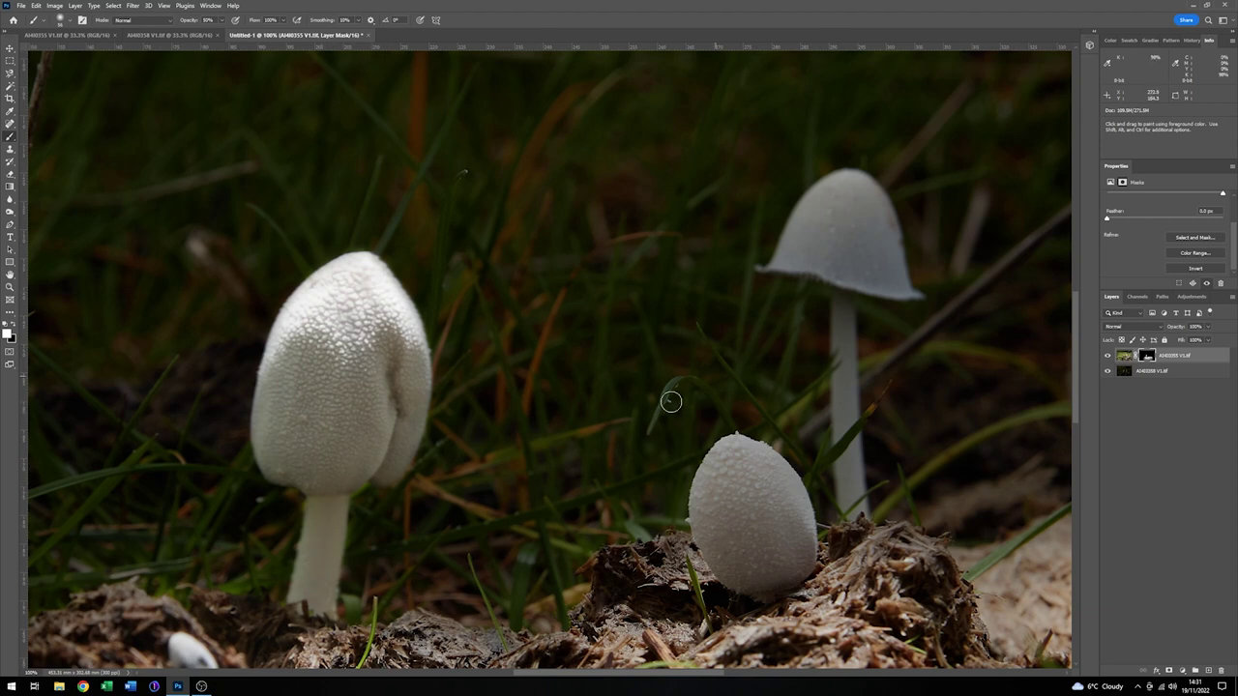
pyautogui.moveTo(741, 464)
pyautogui.mouseDown()
pyautogui.moveTo(780, 528)
pyautogui.moveTo(747, 580)
pyautogui.moveTo(728, 467)
pyautogui.moveTo(740, 448)
pyautogui.moveTo(704, 490)
pyautogui.moveTo(721, 576)
pyautogui.moveTo(764, 583)
pyautogui.moveTo(793, 526)
pyautogui.moveTo(802, 567)
pyautogui.moveTo(788, 502)
pyautogui.moveTo(739, 488)
pyautogui.moveTo(733, 541)
pyautogui.moveTo(706, 499)
pyautogui.moveTo(730, 583)
pyautogui.moveTo(692, 552)
pyautogui.moveTo(767, 595)
pyautogui.moveTo(807, 561)
pyautogui.moveTo(798, 524)
pyautogui.moveTo(767, 579)
pyautogui.mouseUp()
pyautogui.moveTo(851, 203)
pyautogui.mouseDown()
pyautogui.moveTo(834, 230)
pyautogui.moveTo(822, 184)
pyautogui.moveTo(784, 254)
pyautogui.moveTo(849, 267)
pyautogui.moveTo(877, 203)
pyautogui.moveTo(859, 182)
pyautogui.moveTo(897, 283)
pyautogui.moveTo(803, 277)
pyautogui.moveTo(842, 291)
pyautogui.moveTo(855, 532)
pyautogui.mouseUp()
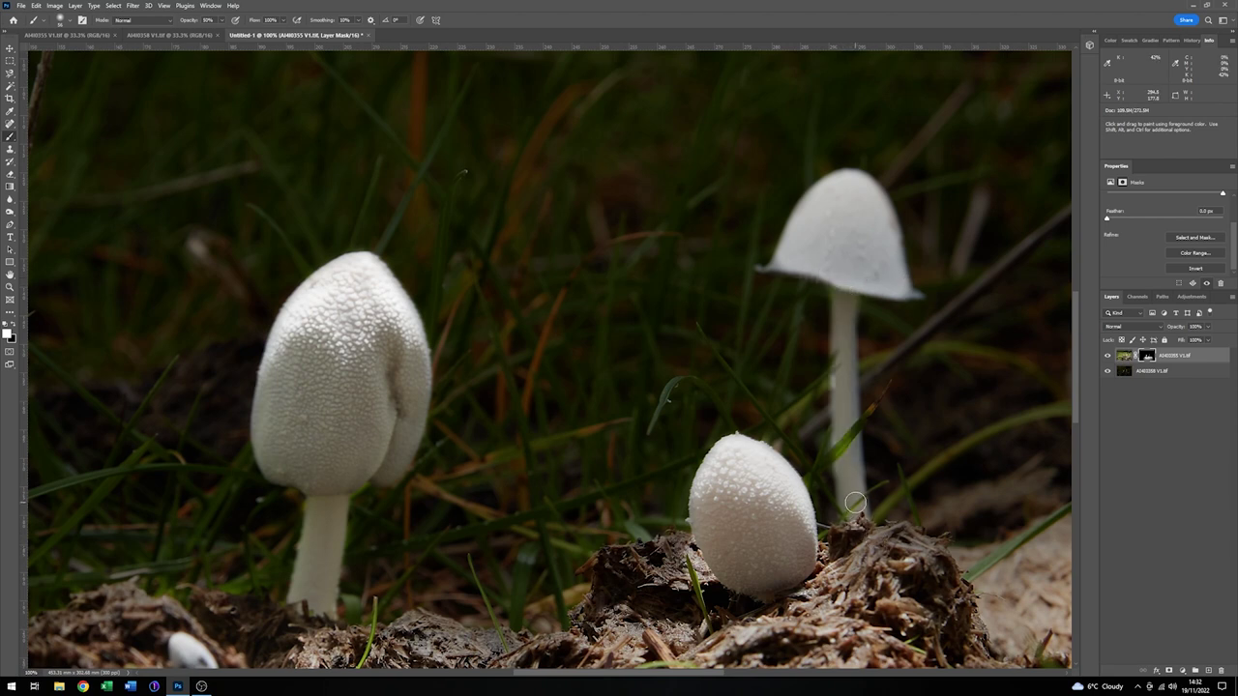
# Step: Crop the image to a 16:9 frame of about 321 × 180 mm around the three mushrooms and soil mound
pyautogui.click(9, 287)
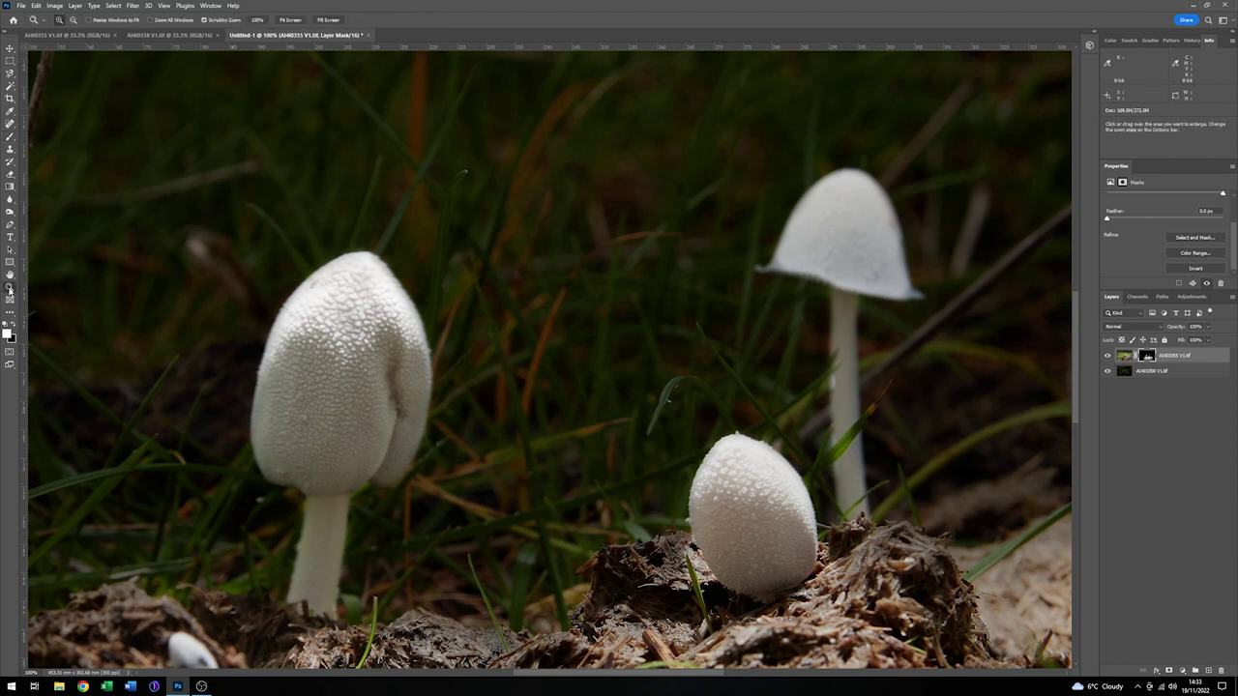
pyautogui.keyDown('alt'); pyautogui.click(571, 355); pyautogui.keyUp('alt')
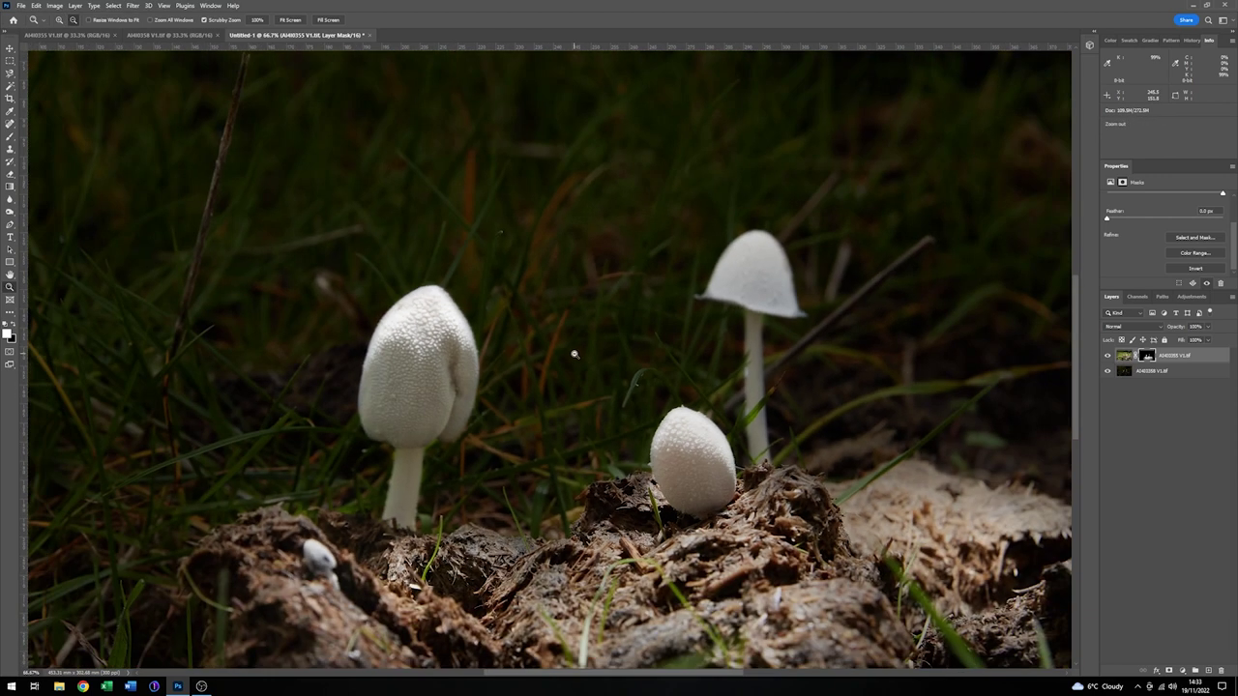
pyautogui.keyDown('alt'); pyautogui.click(571, 355); pyautogui.keyUp('alt')
pyautogui.keyDown('alt'); pyautogui.click(572, 354); pyautogui.keyUp('alt')
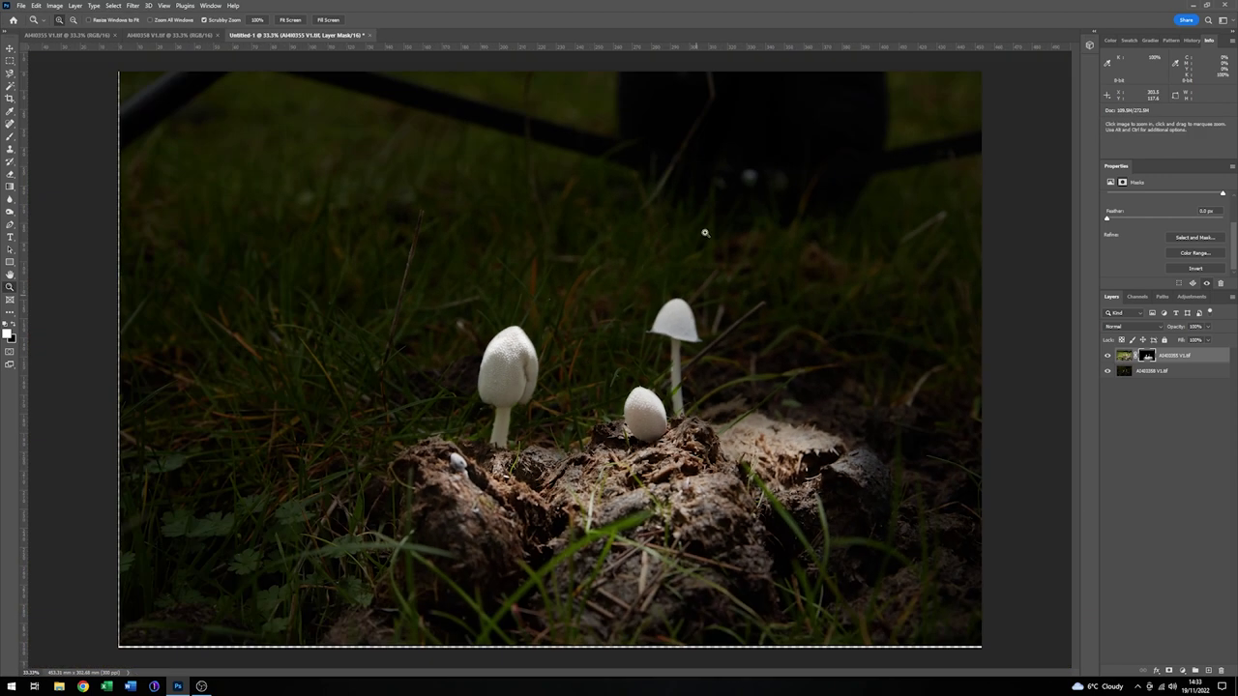
pyautogui.click(10, 101)
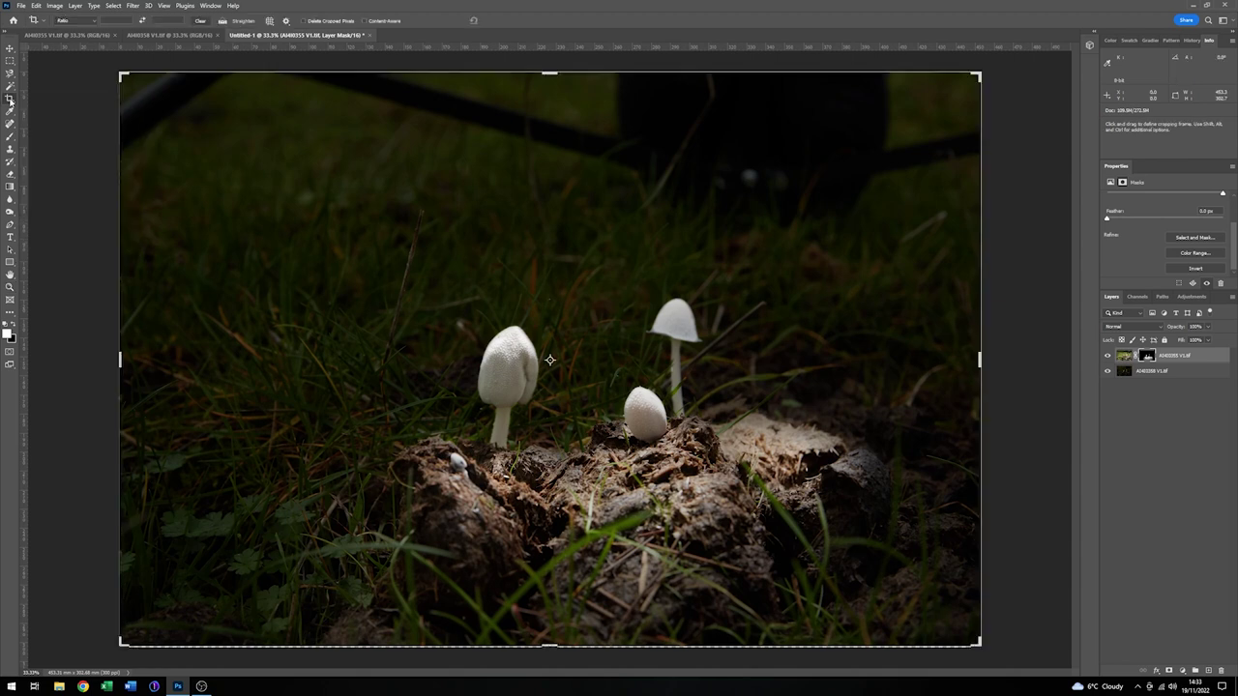
pyautogui.click(94, 19)
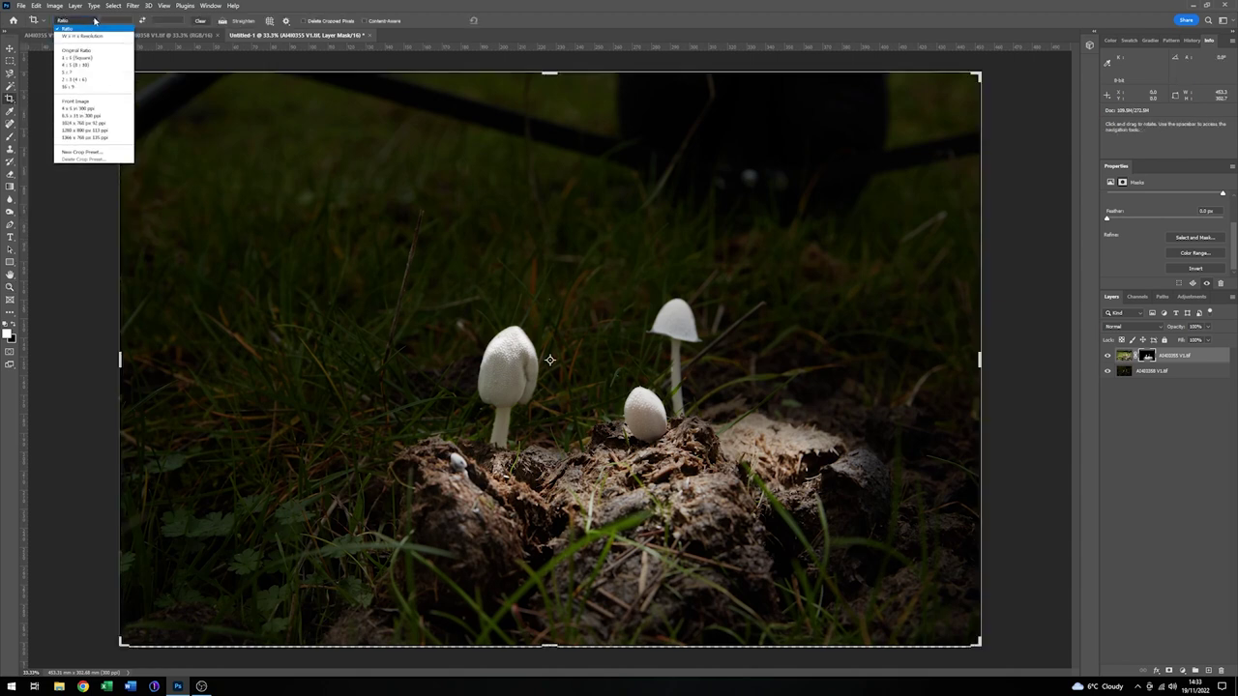
pyautogui.click(64, 87)
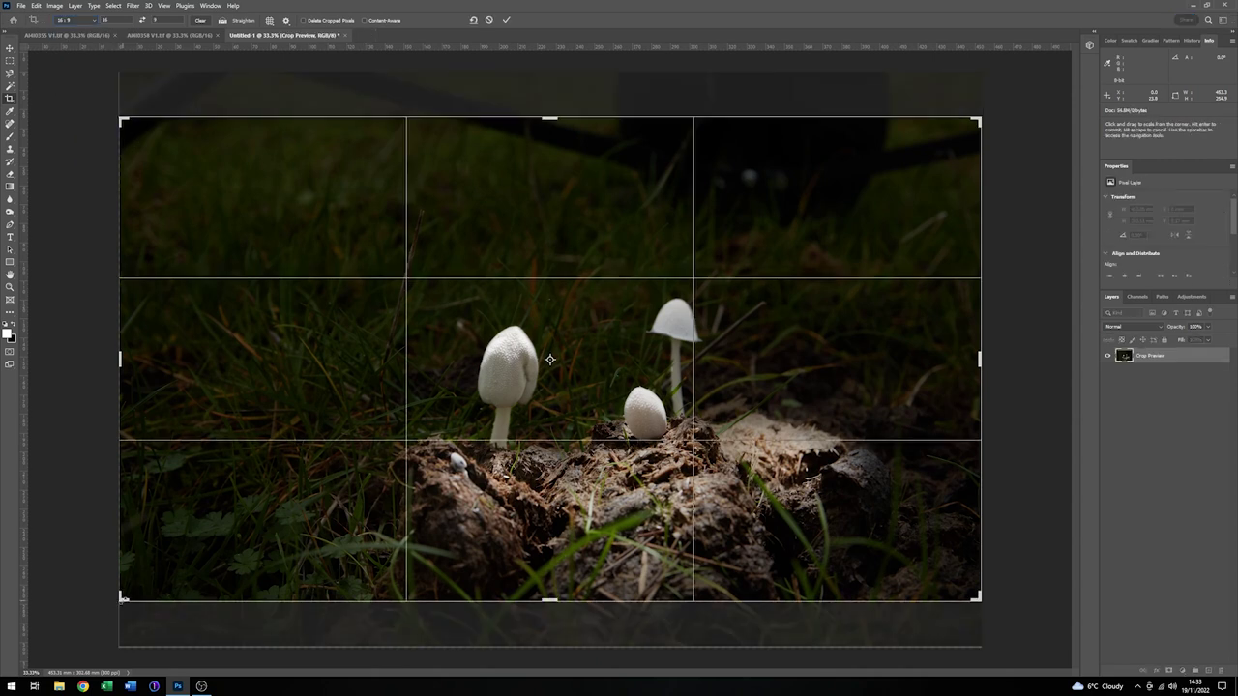
pyautogui.moveTo(122, 598); pyautogui.dragTo(188, 559)
pyautogui.moveTo(909, 157); pyautogui.dragTo(866, 217)
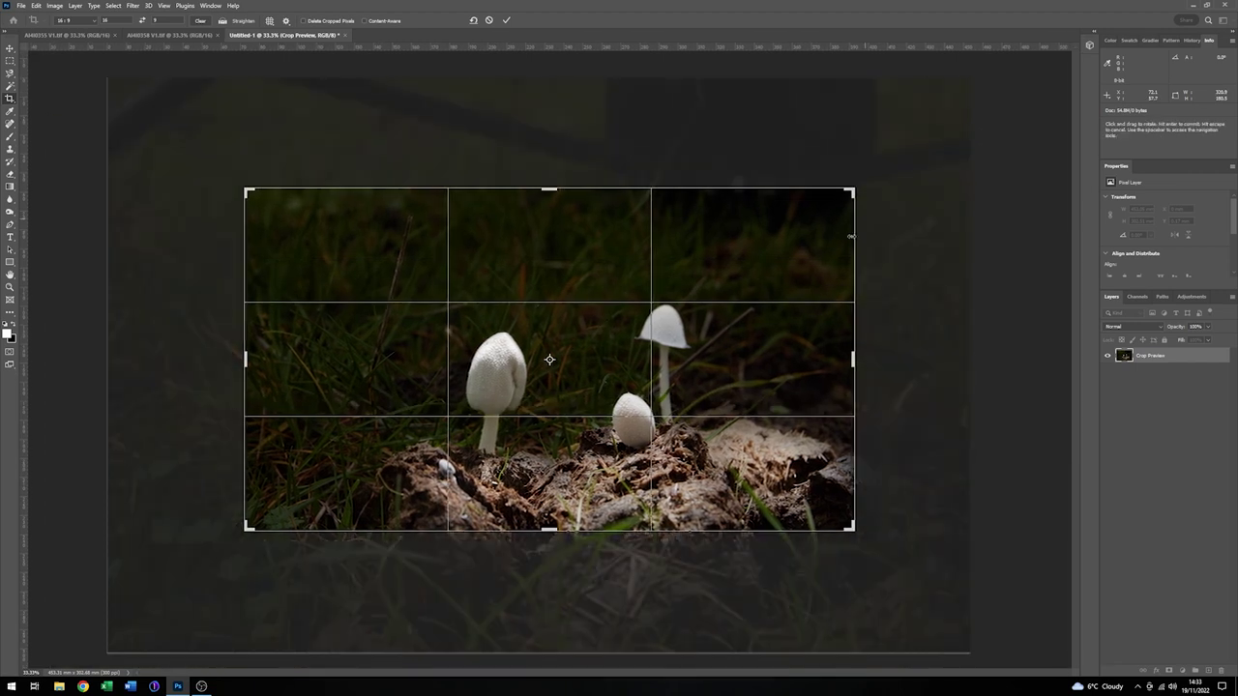
pyautogui.moveTo(716, 385); pyautogui.dragTo(692, 342)
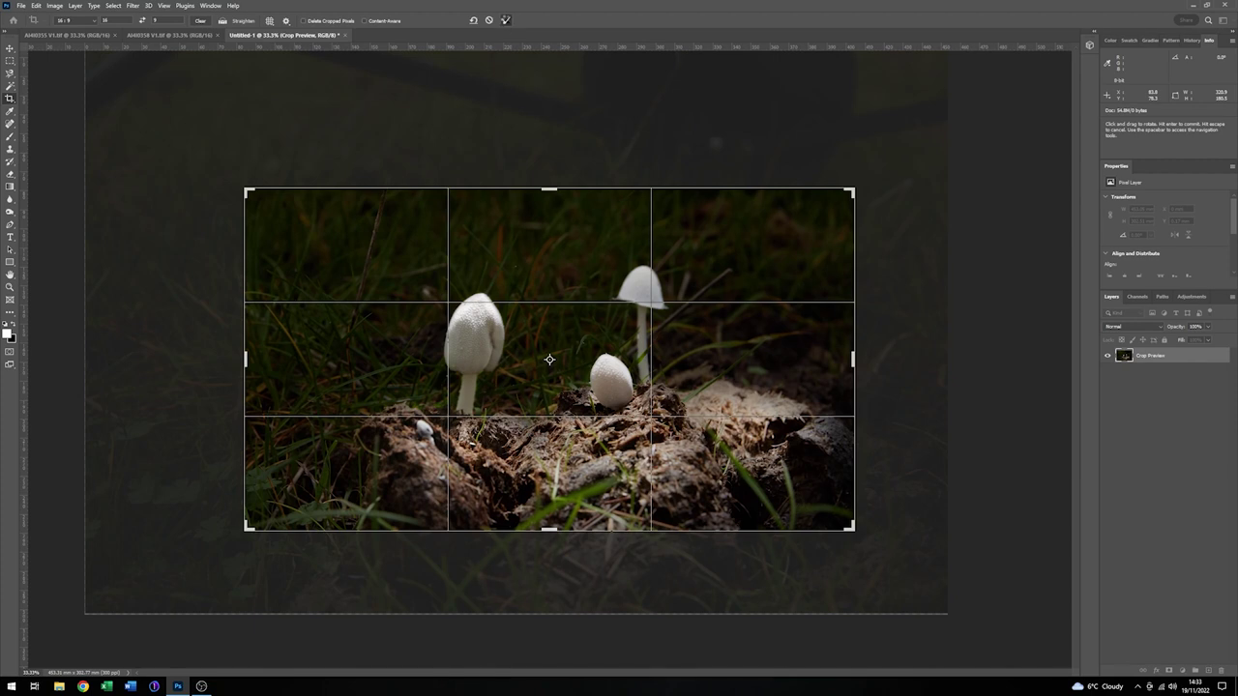
pyautogui.click(507, 20)
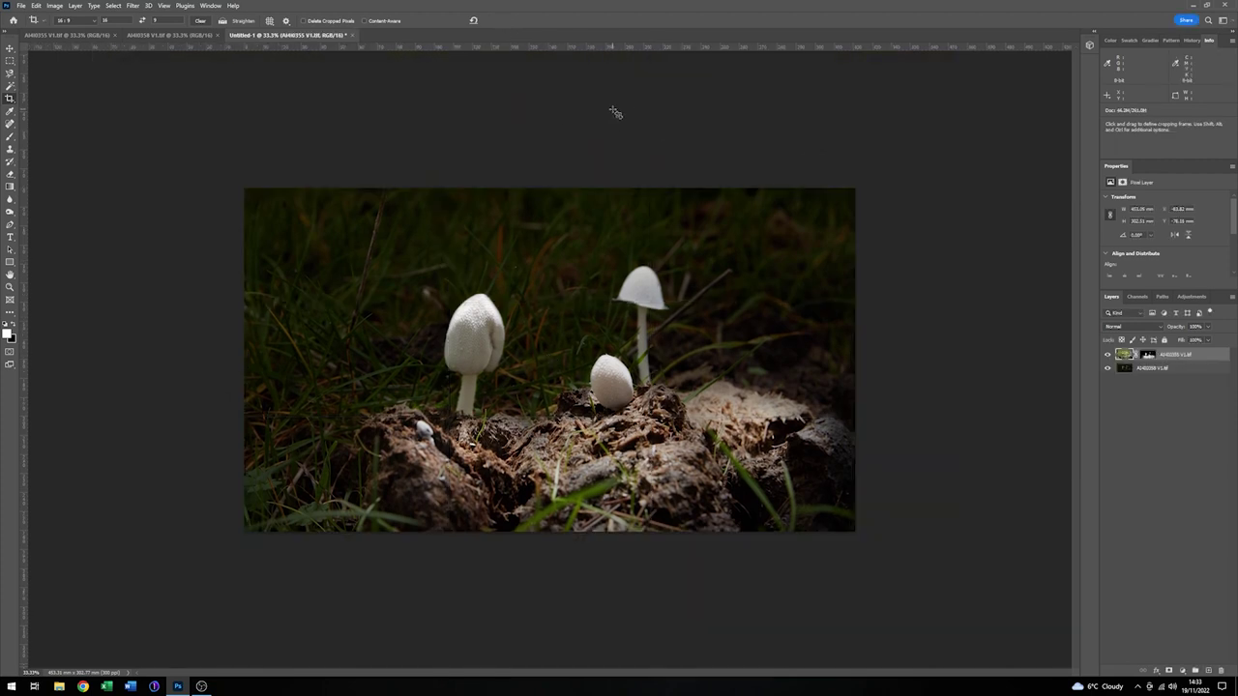